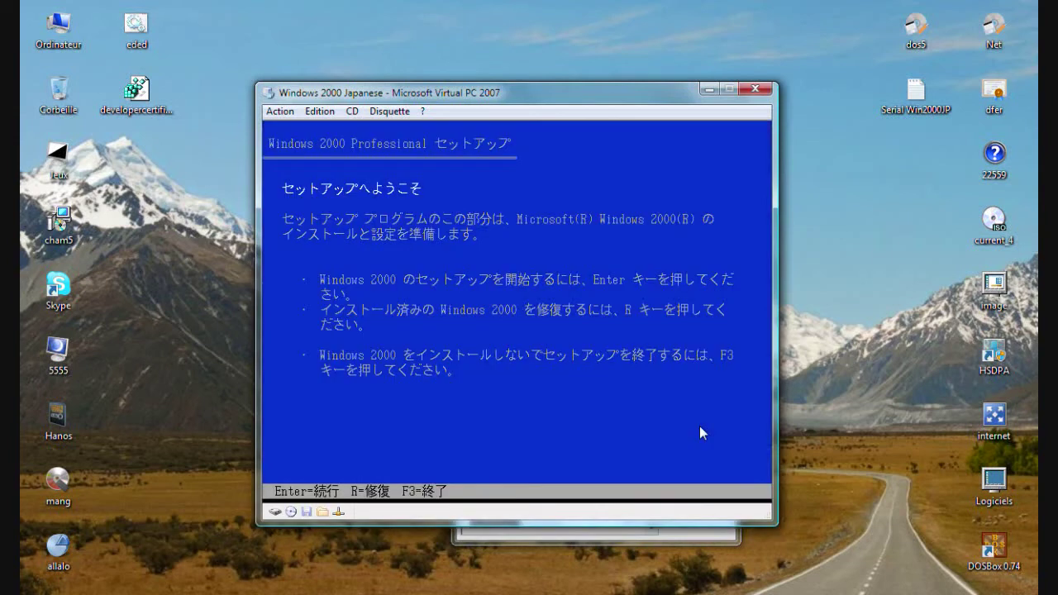
# Step: Continue past the welcome and disk warning, accept the license, and choose the 101 English keyboard
pyautogui.press('Return')
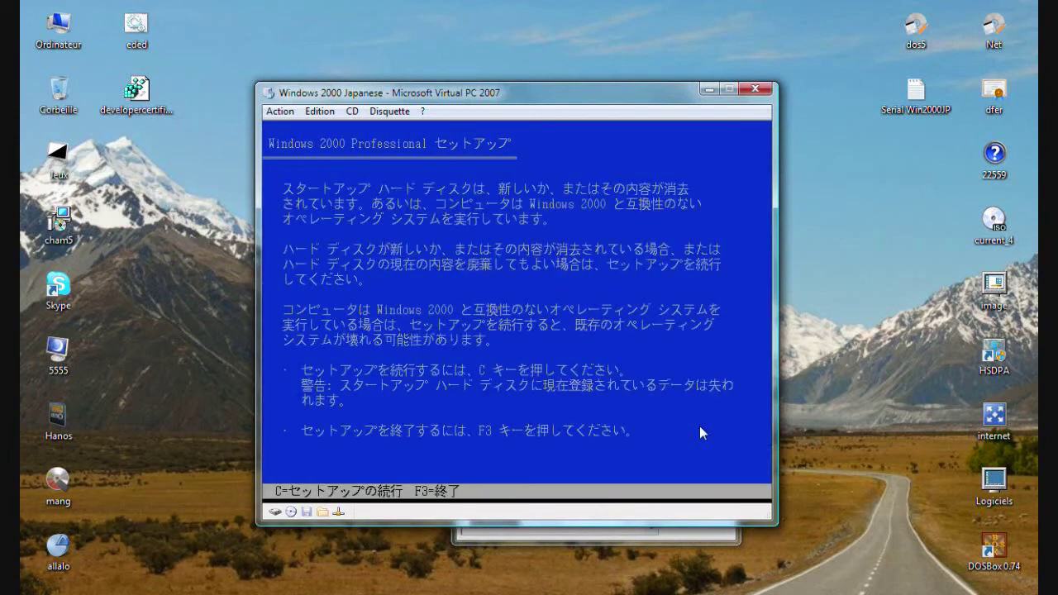
pyautogui.press('c')
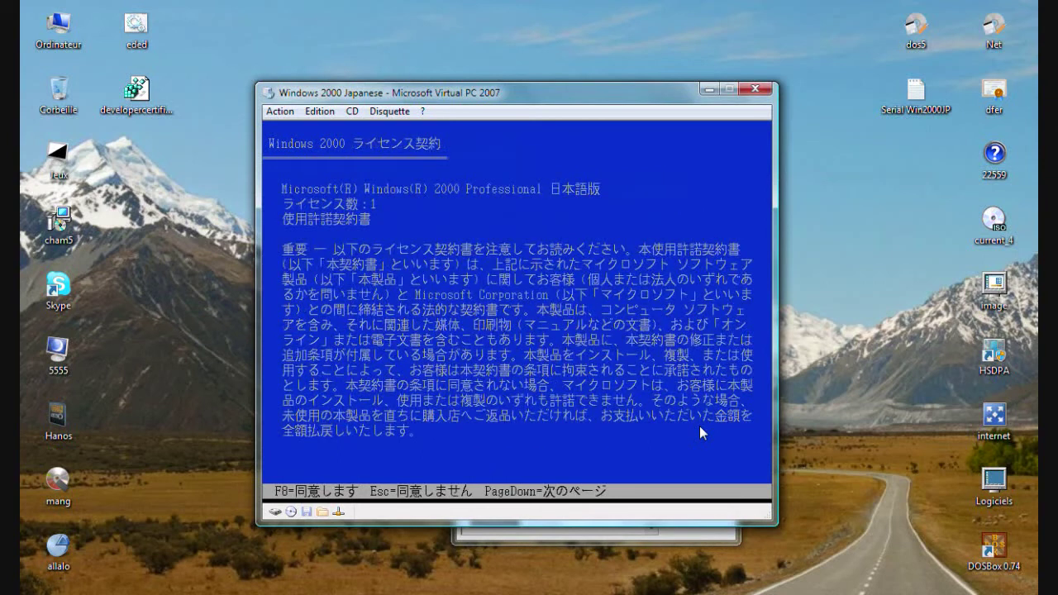
pyautogui.press('F8')
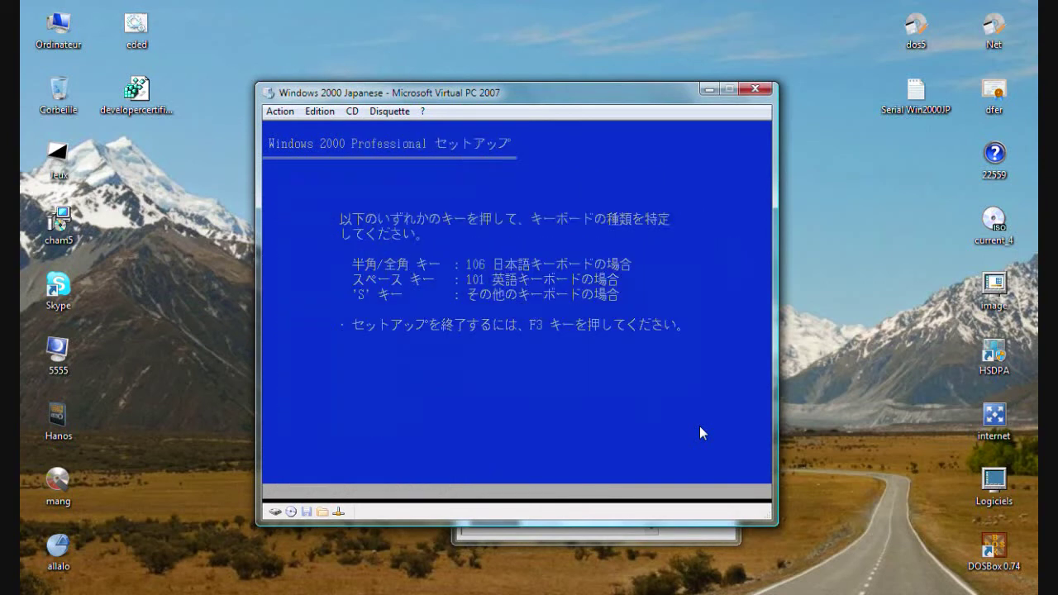
pyautogui.press('space')
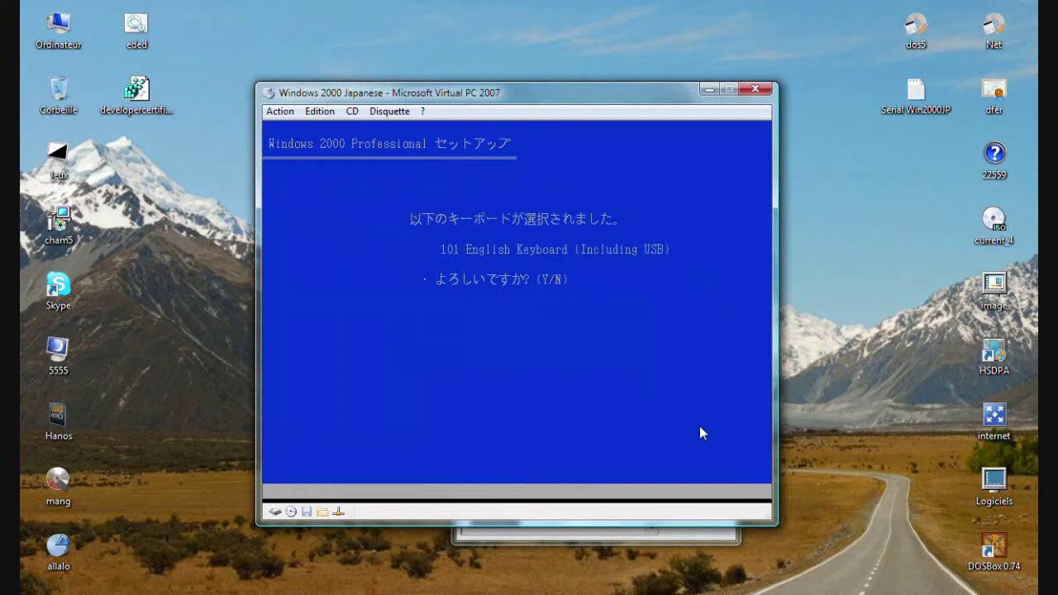
pyautogui.press('y')
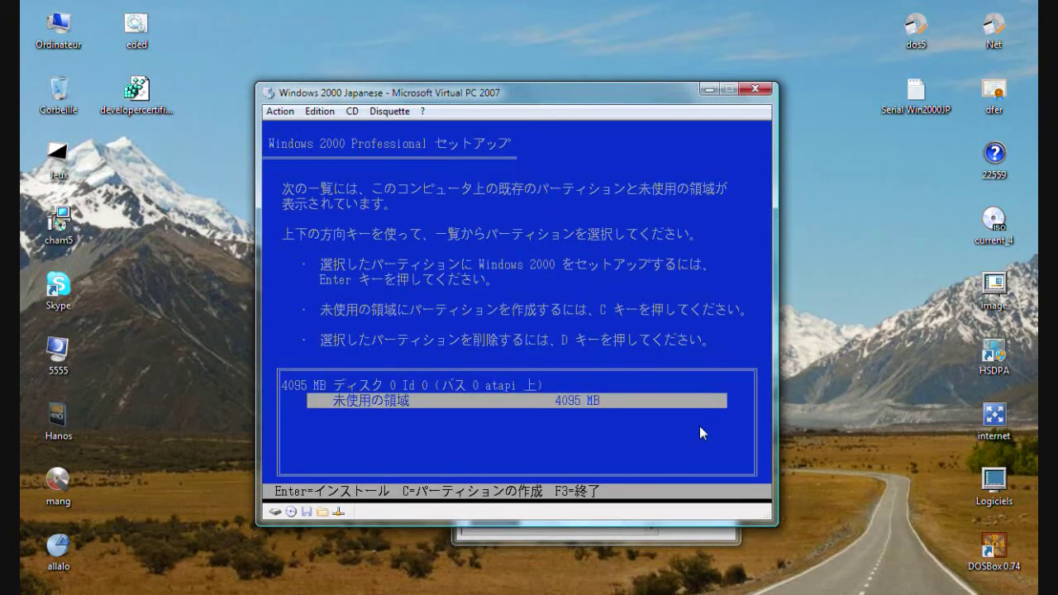
# Step: Install into the unused 4095 MB space and choose FAT32 formatting for the partition
pyautogui.press('Return')
pyautogui.press('Down')
pyautogui.press('Return')
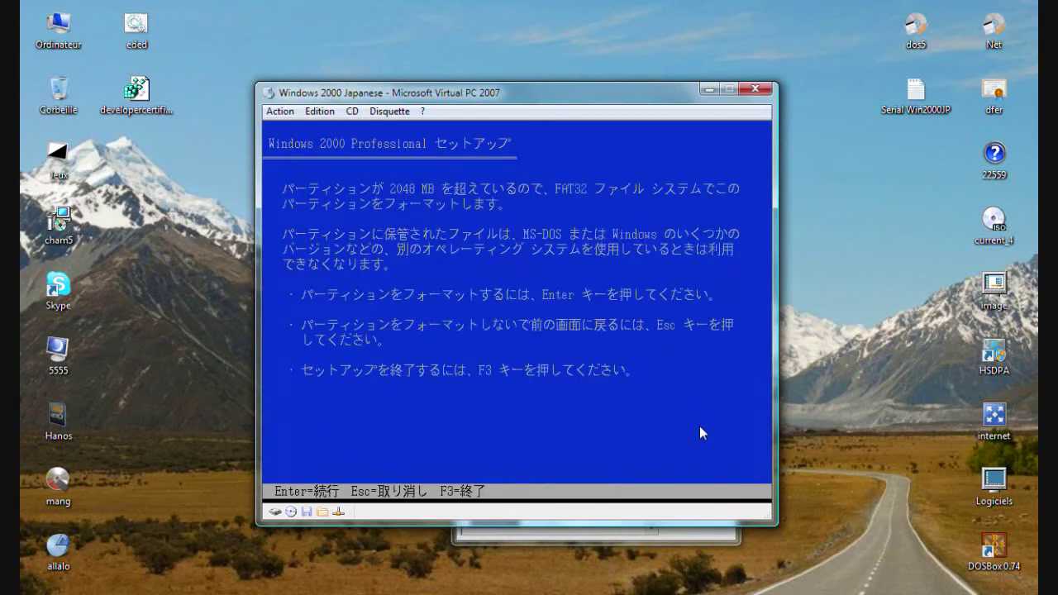
pyautogui.press('Return')
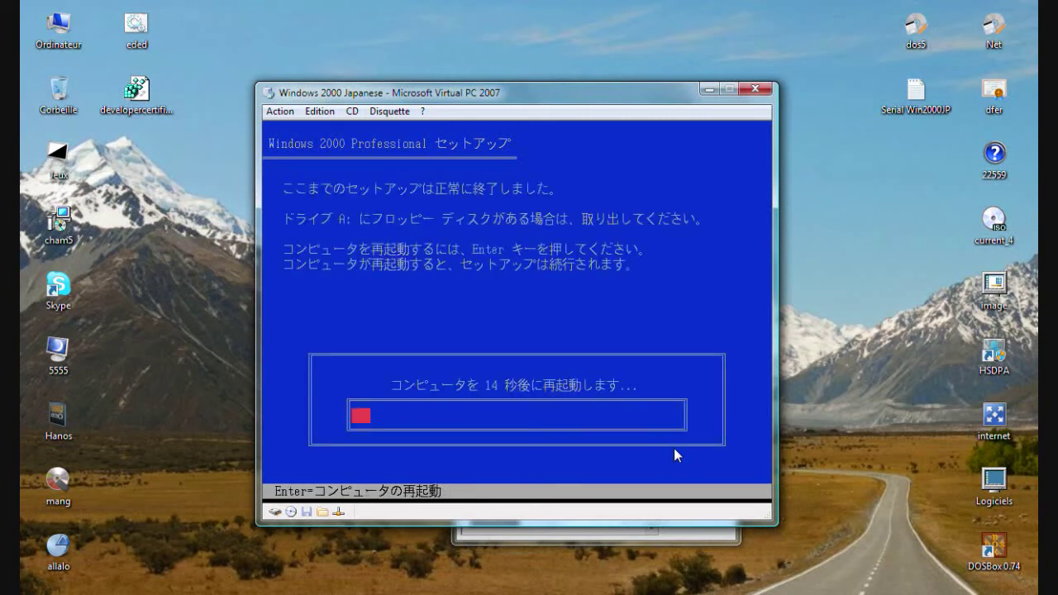
# Step: Restart the virtual machine now and let it boot past the CD prompt into graphical setup
pyautogui.press('Return')
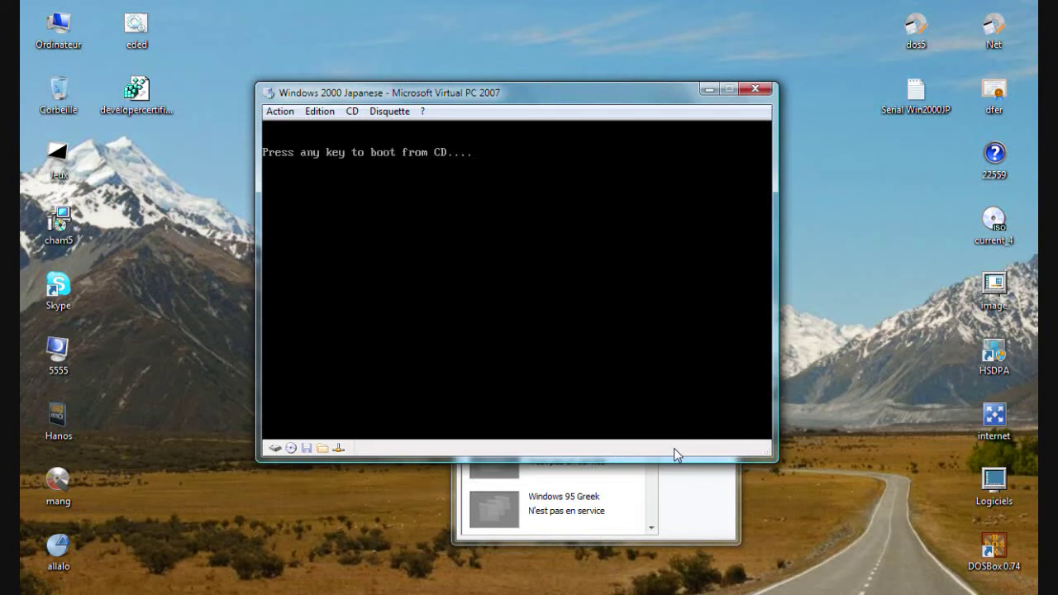
pyautogui.press('Return')
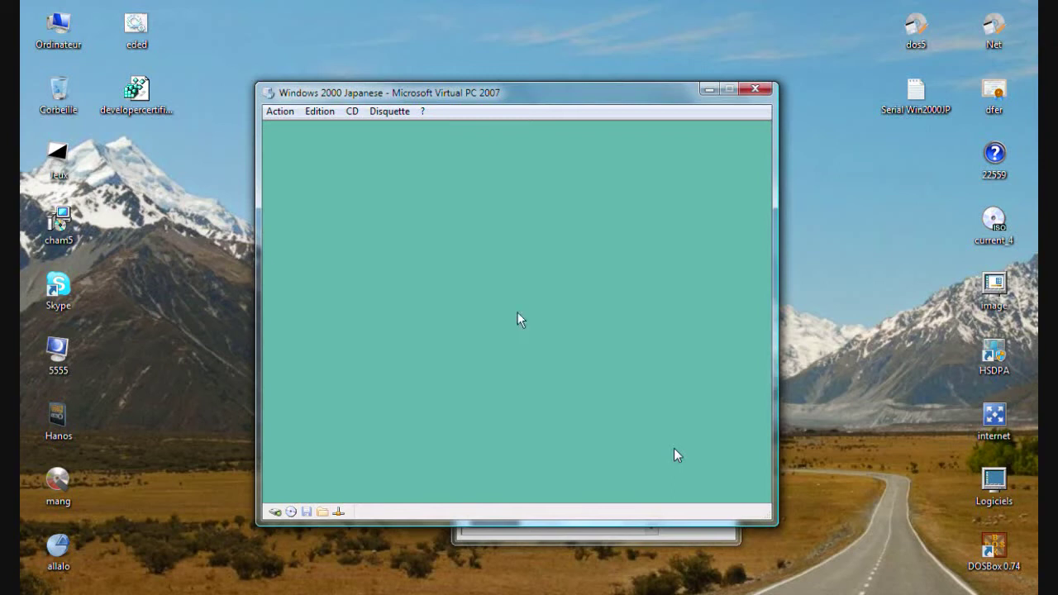
# Step: Let the virtual machine capture the mouse and dismiss the mouse-capture warning
pyautogui.click(673, 448)
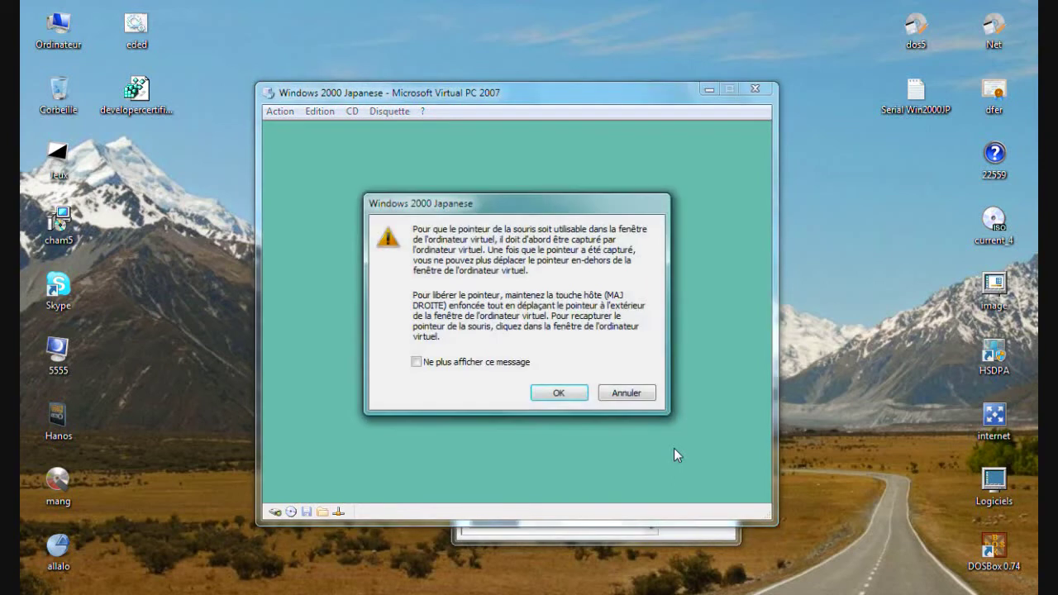
pyautogui.click(572, 397)
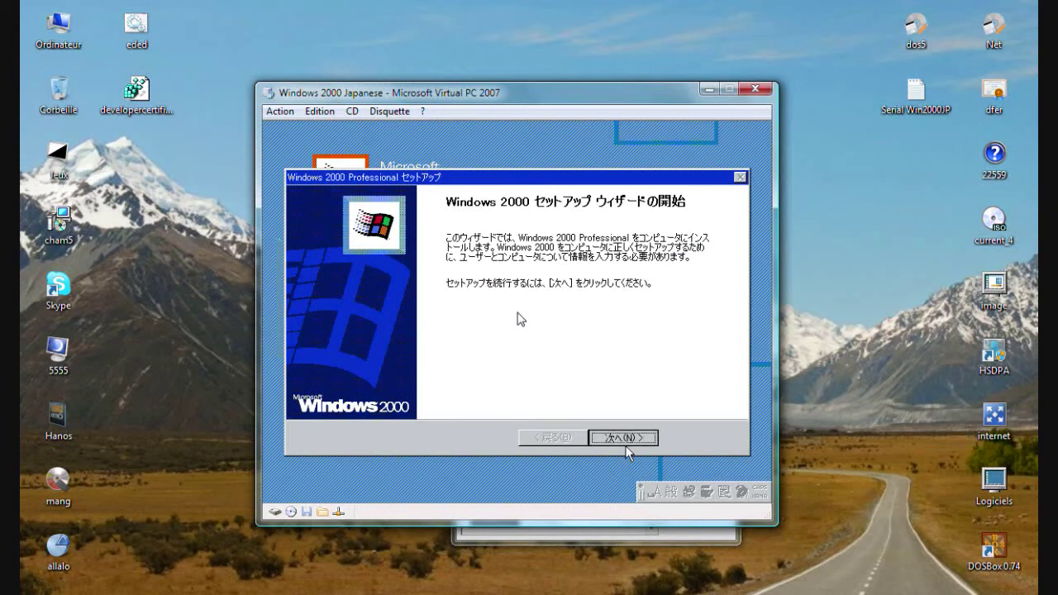
# Step: Start the wizard and let device installation run until the Regional Settings page appears
pyautogui.press('Return')
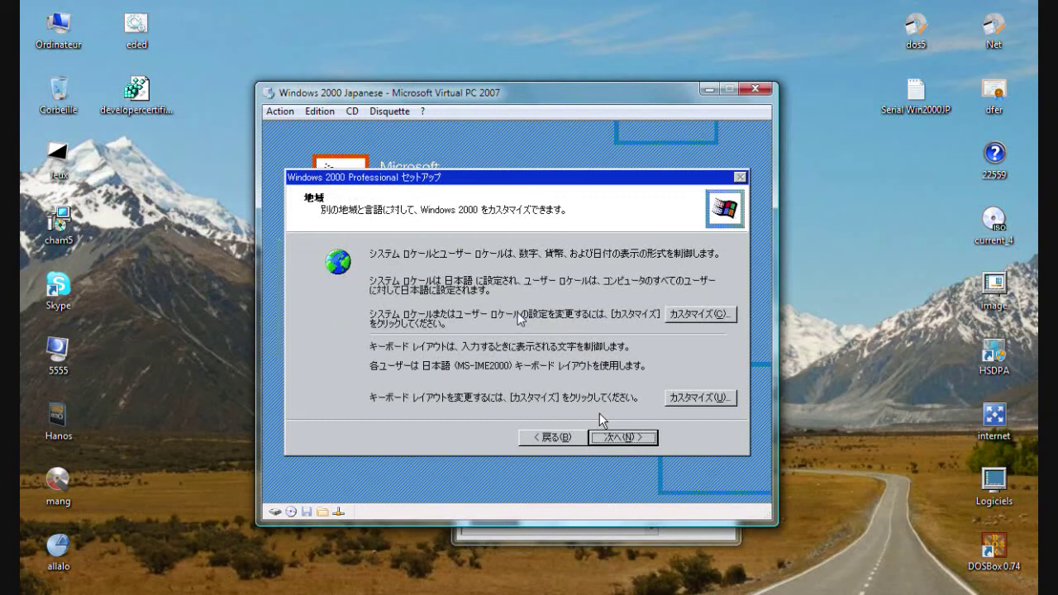
# Step: Accept the regional settings and enter the user's name in full-width katakana
pyautogui.click(613, 438)
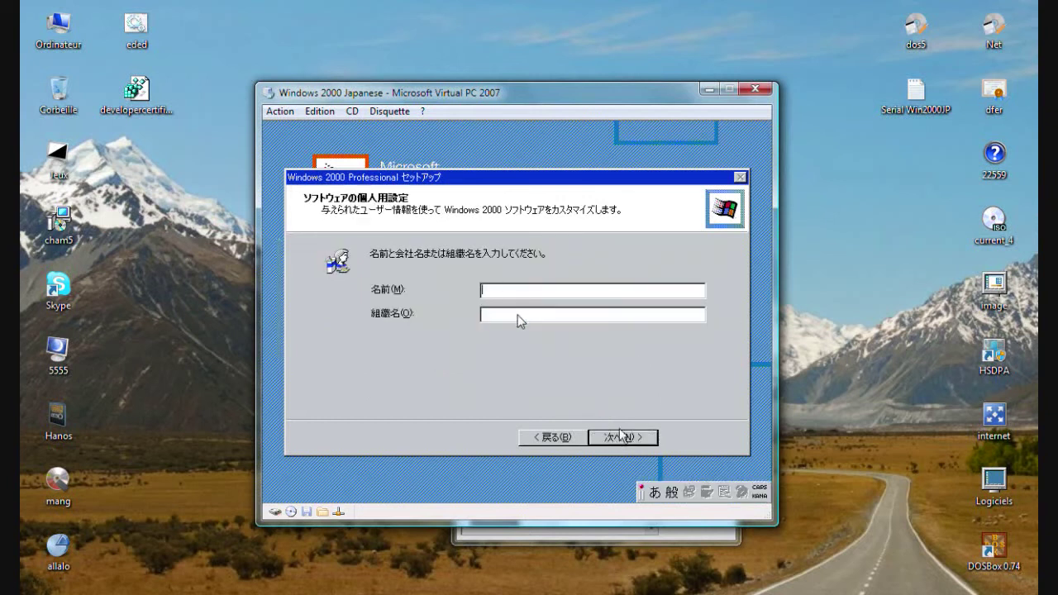
pyautogui.click(653, 493)
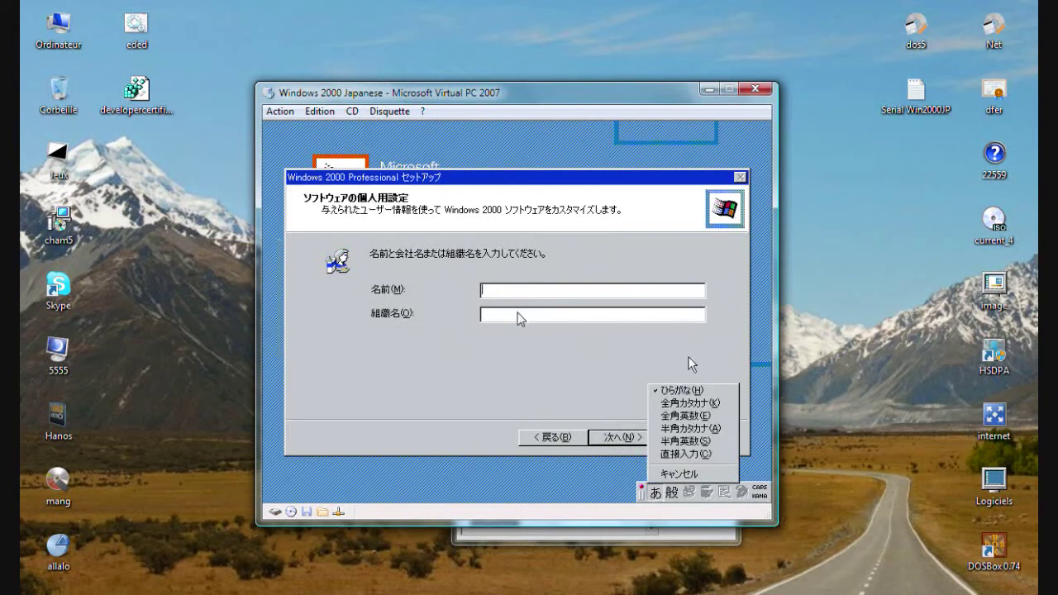
pyautogui.click(697, 407)
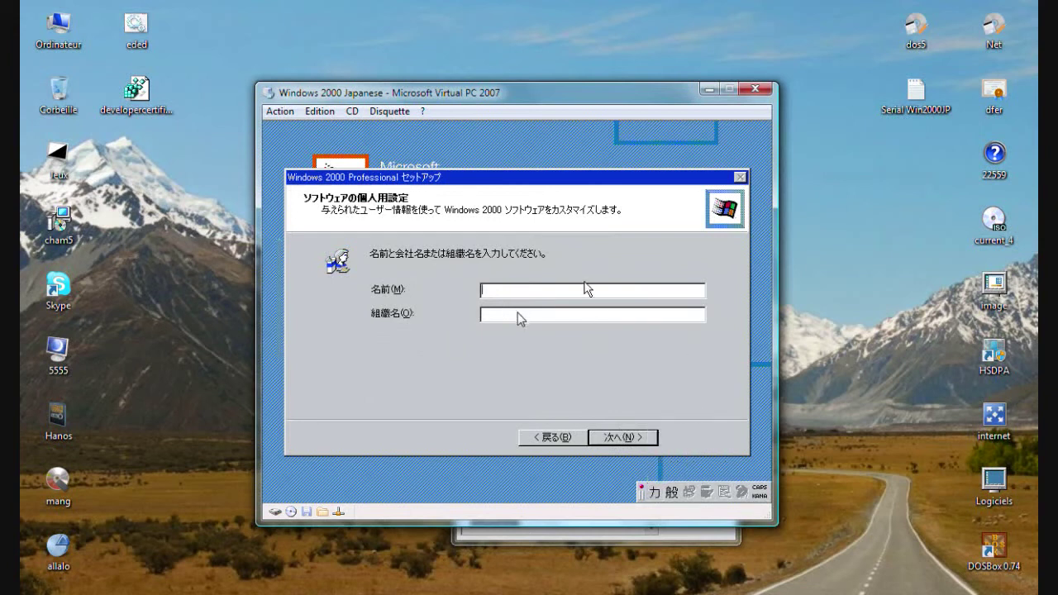
pyautogui.write('zakariya')
pyautogui.press('Return')
# Step: Continue to the product key page and enter the 25-character product key
pyautogui.click(626, 447)
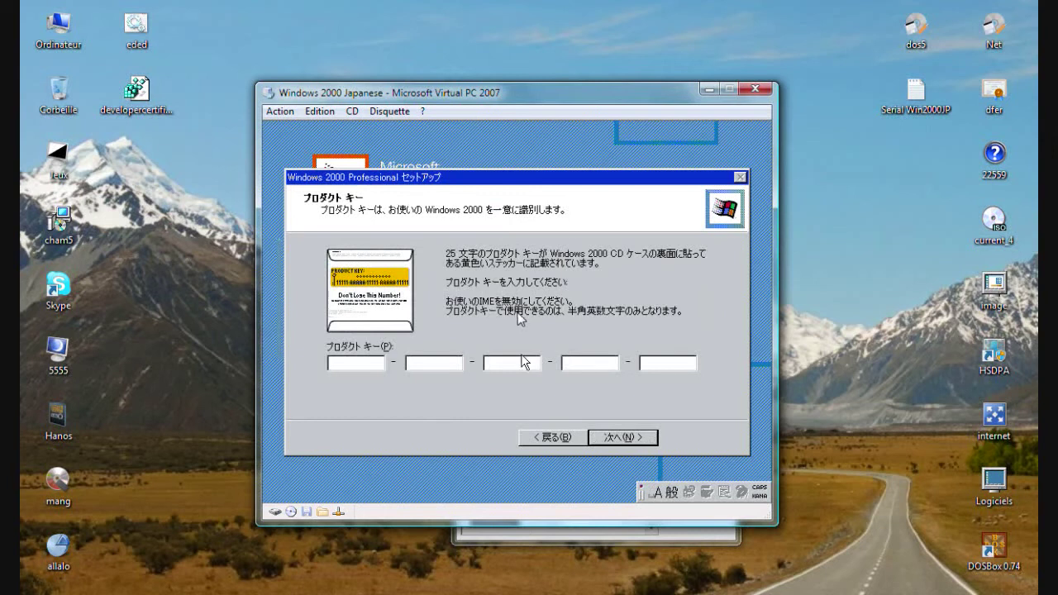
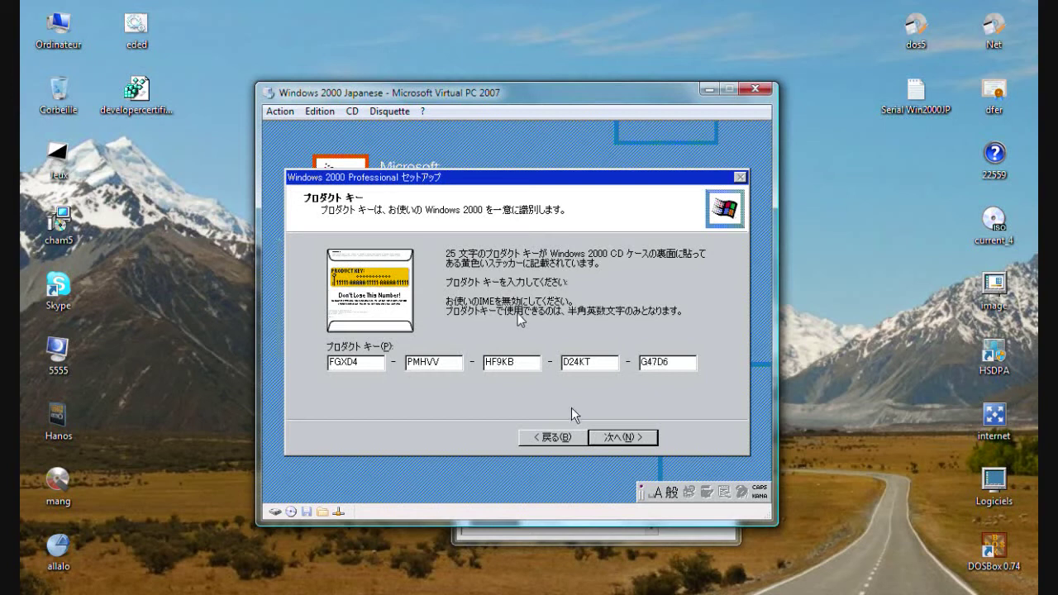
pyautogui.click(636, 443)
# Step: Pass the computer name page and select the (GMT) Casablanca, Monrovia time zone
pyautogui.click(637, 445)
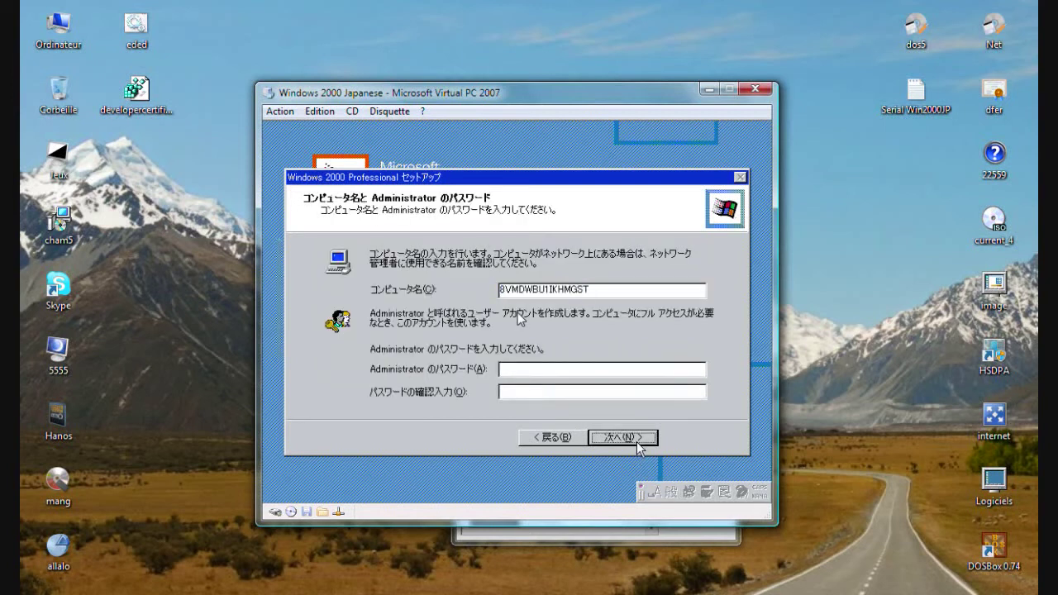
pyautogui.click(621, 339)
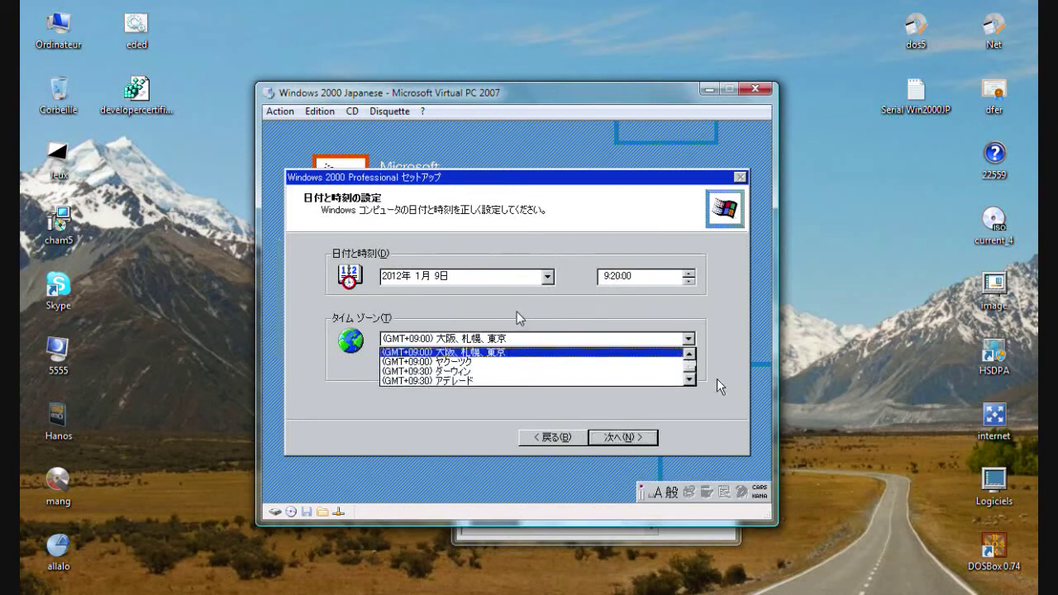
pyautogui.moveTo(693, 353); pyautogui.dragTo(693, 355)
pyautogui.click(693, 382)
pyautogui.click(693, 382)
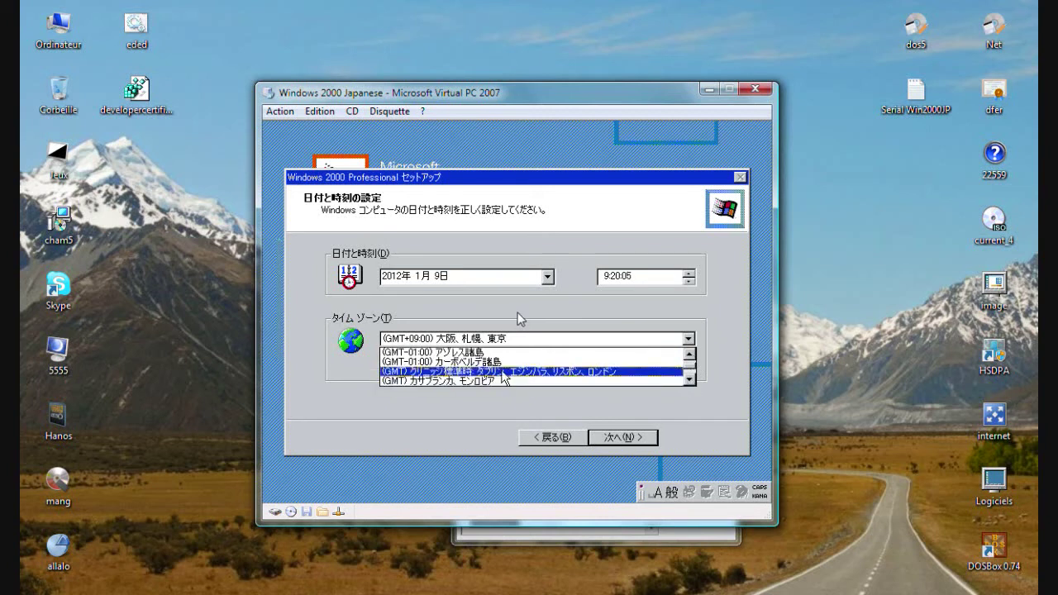
pyautogui.click(501, 382)
# Step: Confirm date and time, keep Typical network settings and the WORKGROUP workgroup
pyautogui.click(644, 441)
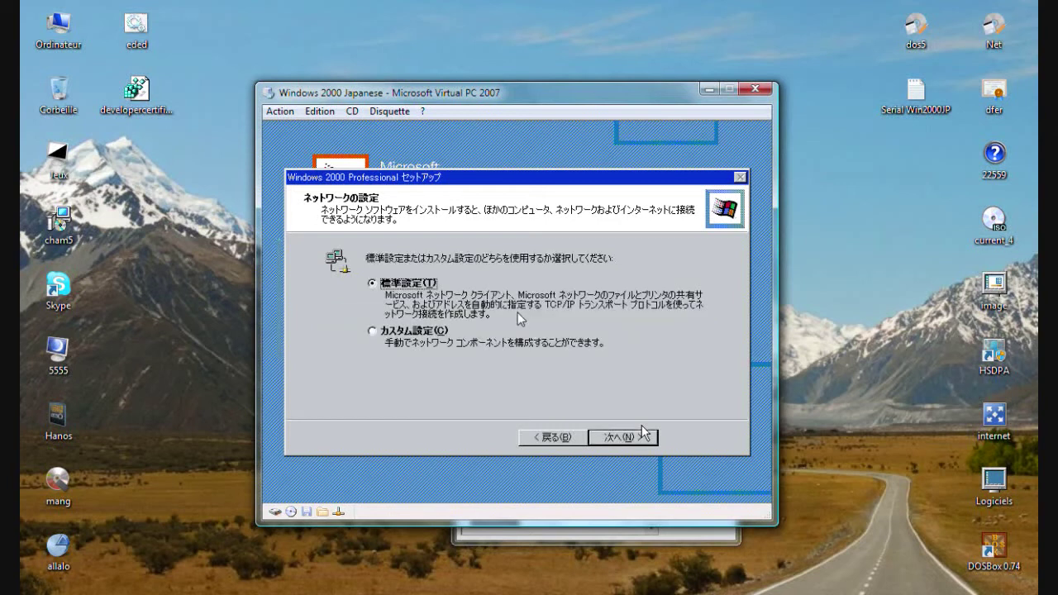
pyautogui.click(640, 438)
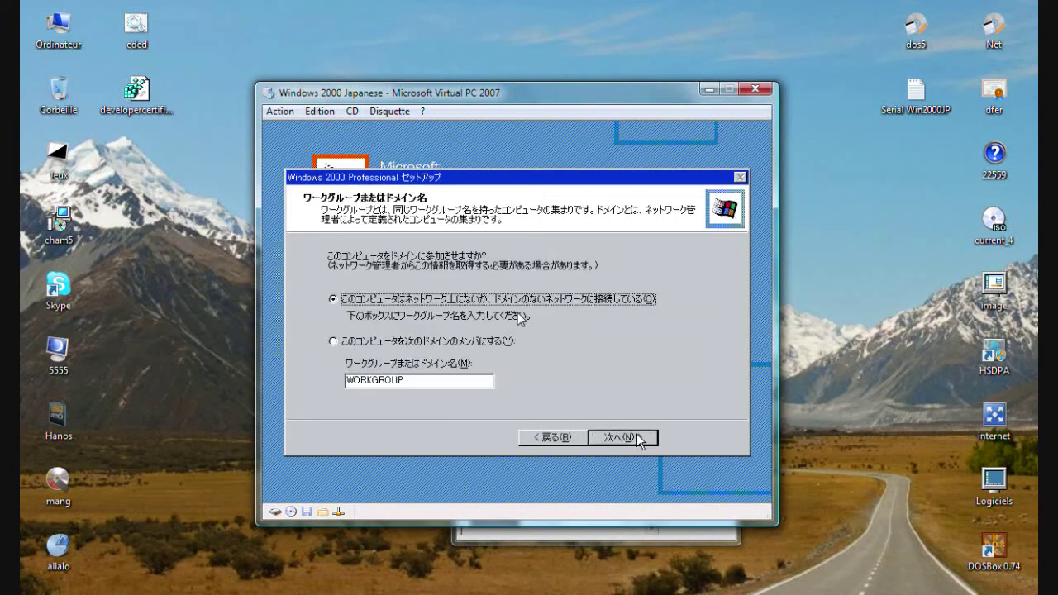
pyautogui.click(640, 438)
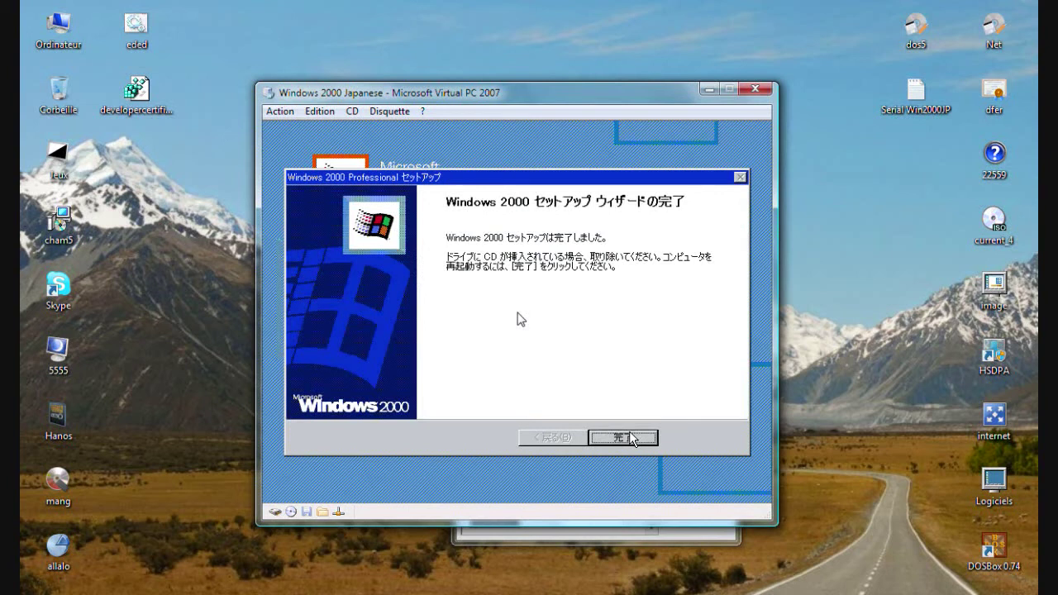
# Step: Finish setup and restart, nudging the VM window up and booting from the hard disk
pyautogui.click(629, 437)
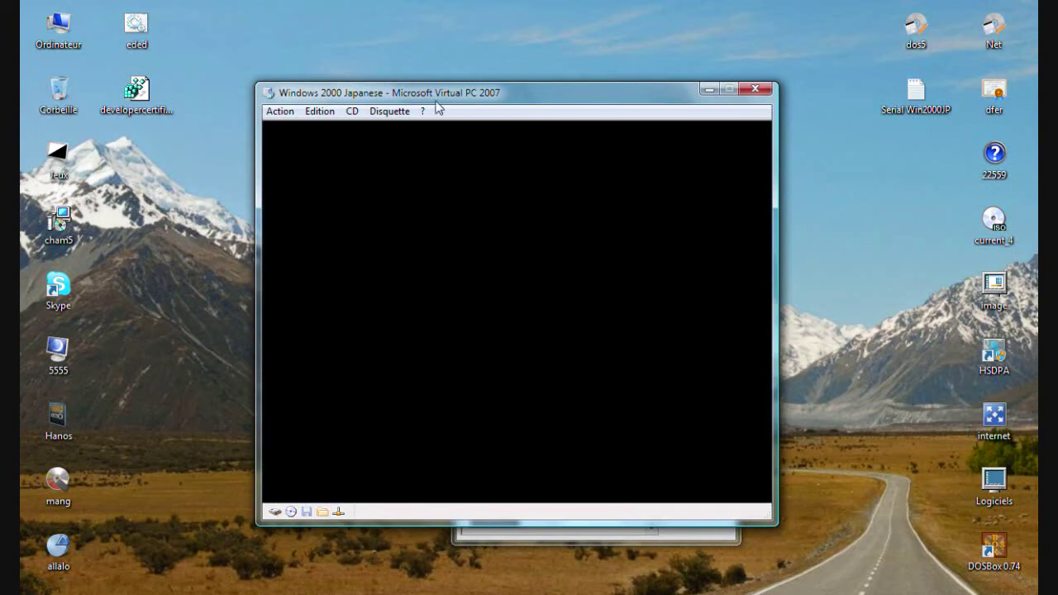
pyautogui.moveTo(442, 97); pyautogui.dragTo(444, 72)
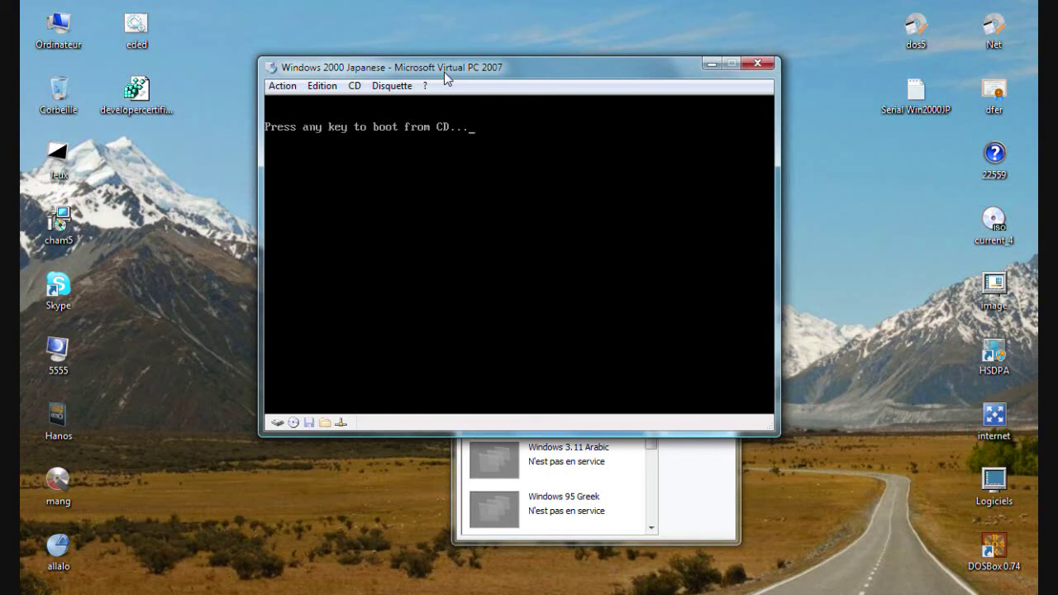
pyautogui.press('Return')
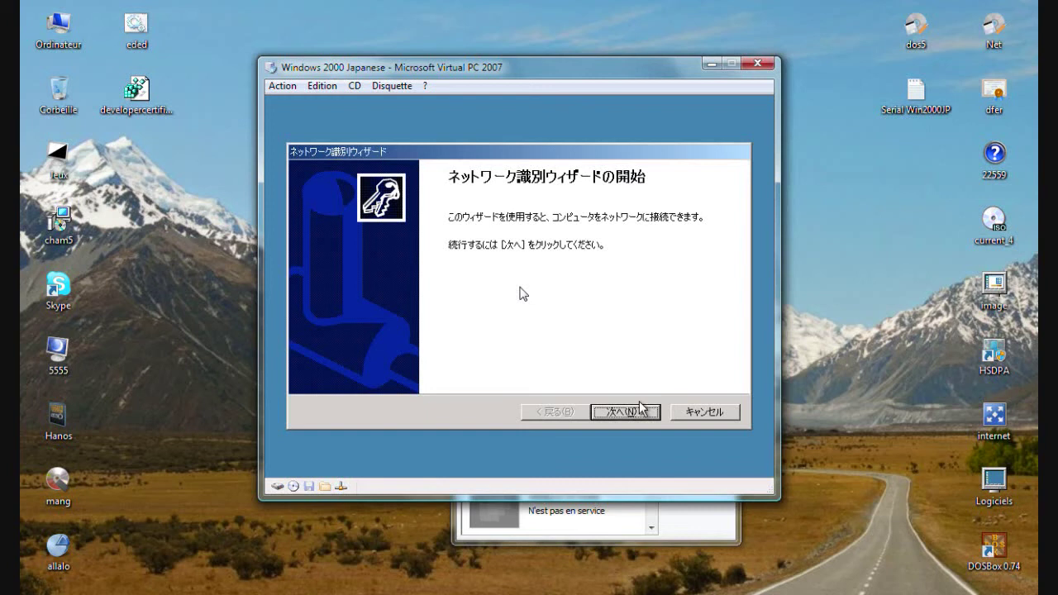
# Step: Complete the Network Identification Wizard with automatic logon and close the Windows 2000 welcome dialog
pyautogui.click(643, 413)
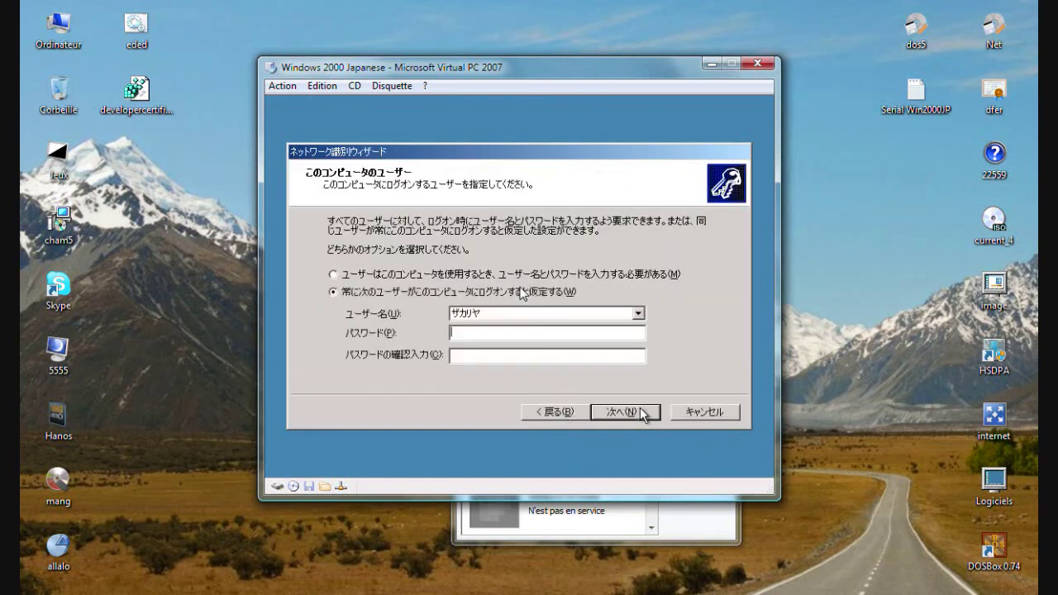
pyautogui.click(643, 413)
pyautogui.click(625, 414)
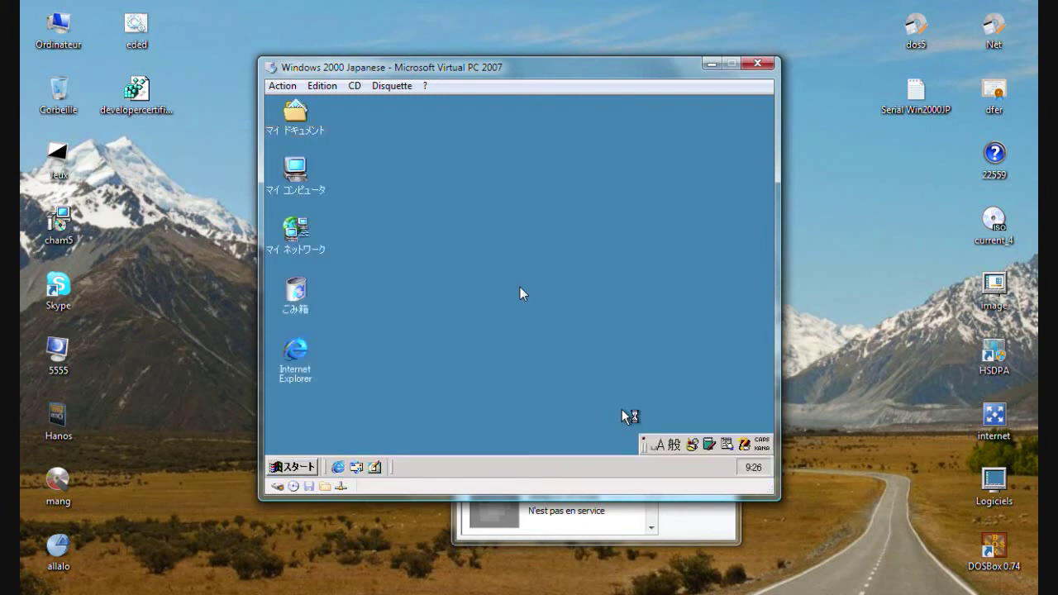
pyautogui.click(694, 397)
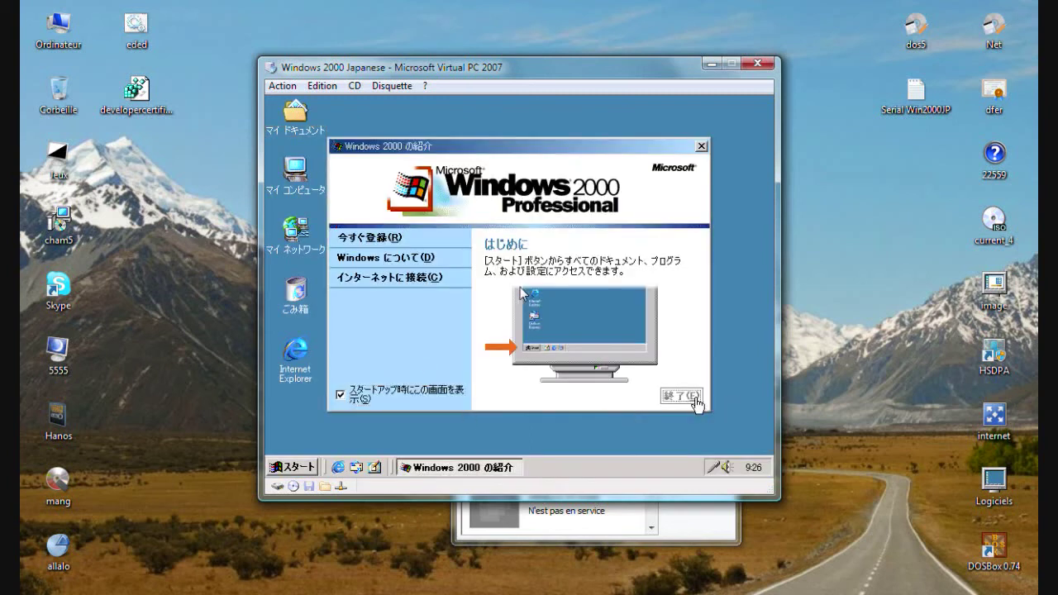
# Step: Launch WordPad from スタート > プログラム > アクセサリ and set its font size to 36
pyautogui.click(286, 466)
pyautogui.moveTo(328, 289)
pyautogui.moveTo(496, 281)
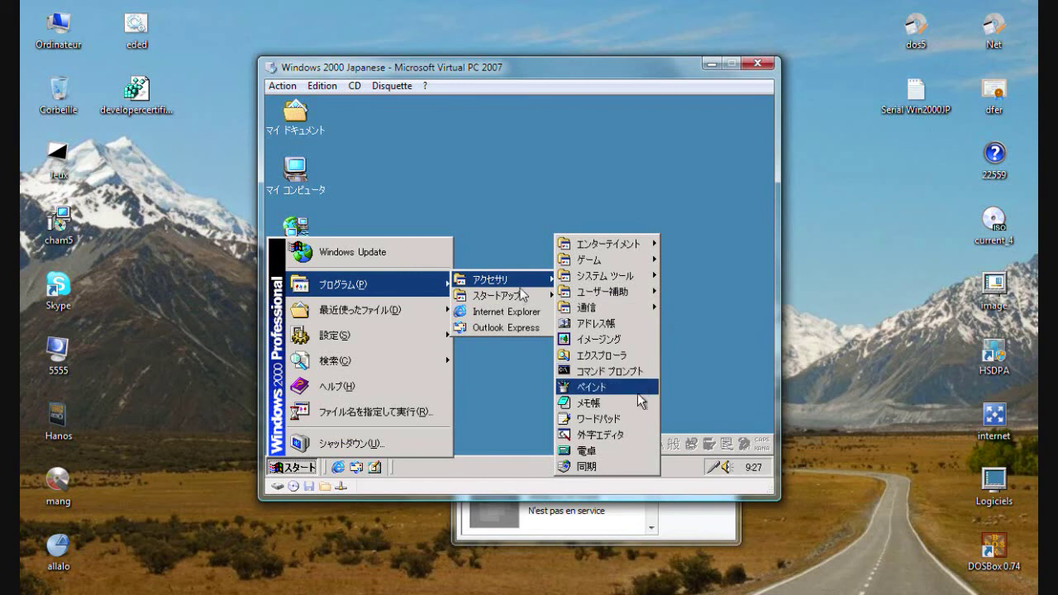
pyautogui.click(629, 418)
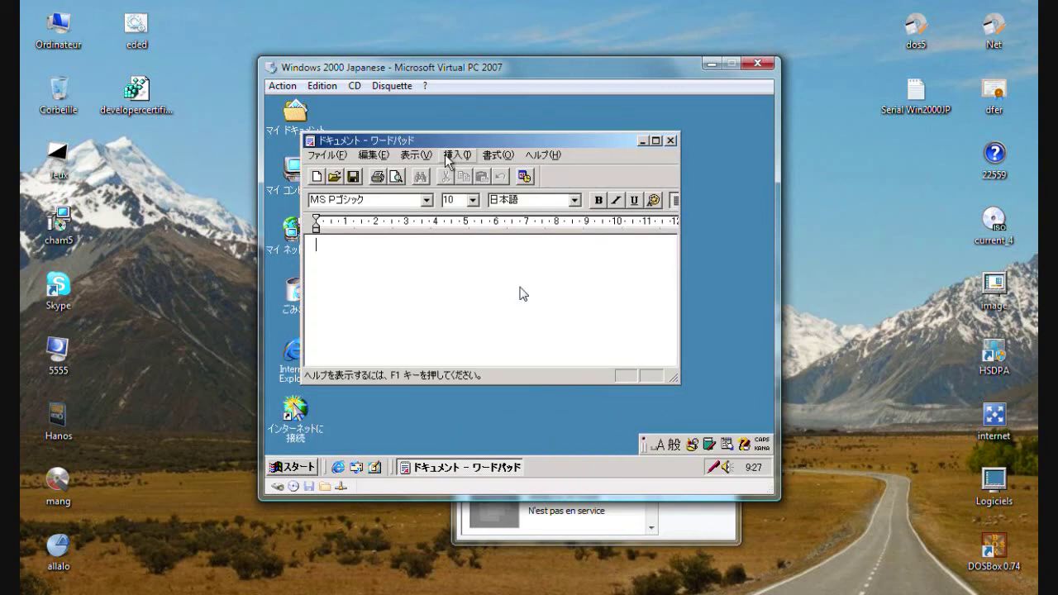
pyautogui.click(473, 199)
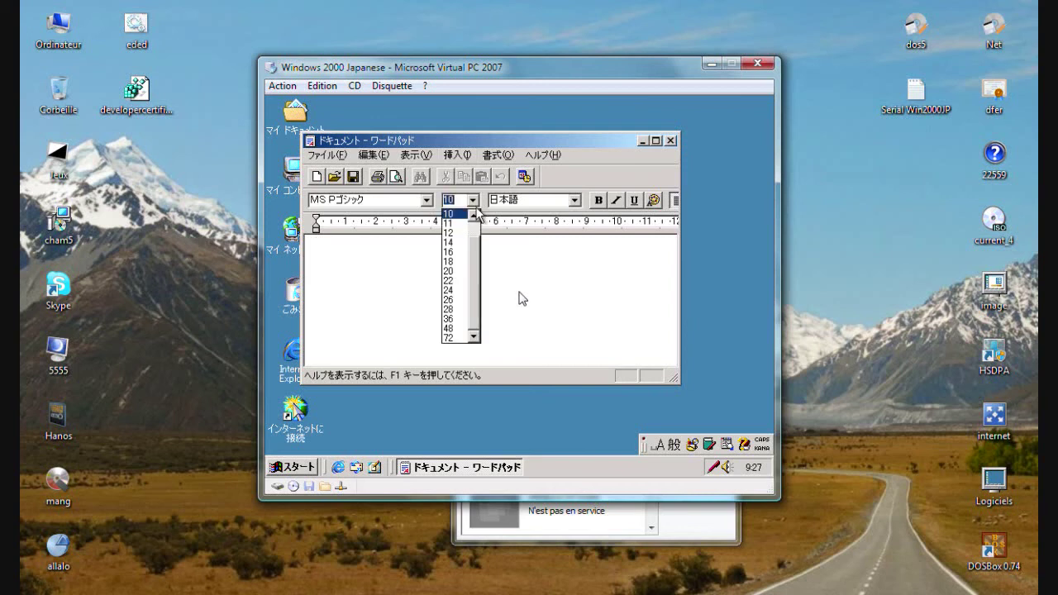
pyautogui.click(465, 308)
# Step: Type 'Windows 2000 installed successfully on Microsoft Virtual PC 2007', fixing typos, and maximise WordPad
pyautogui.write('W')
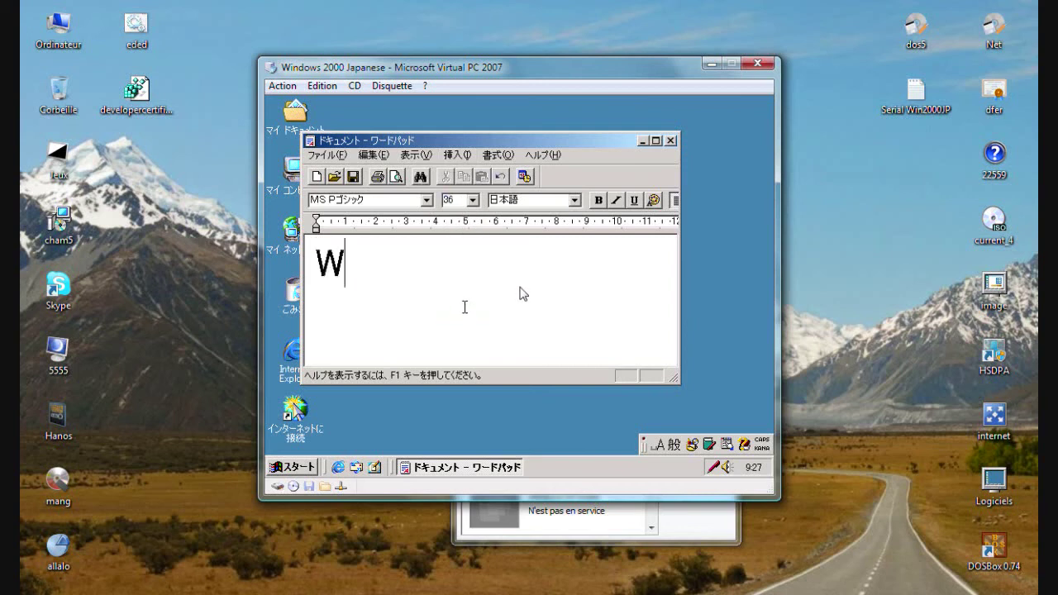
pyautogui.write('indows ')
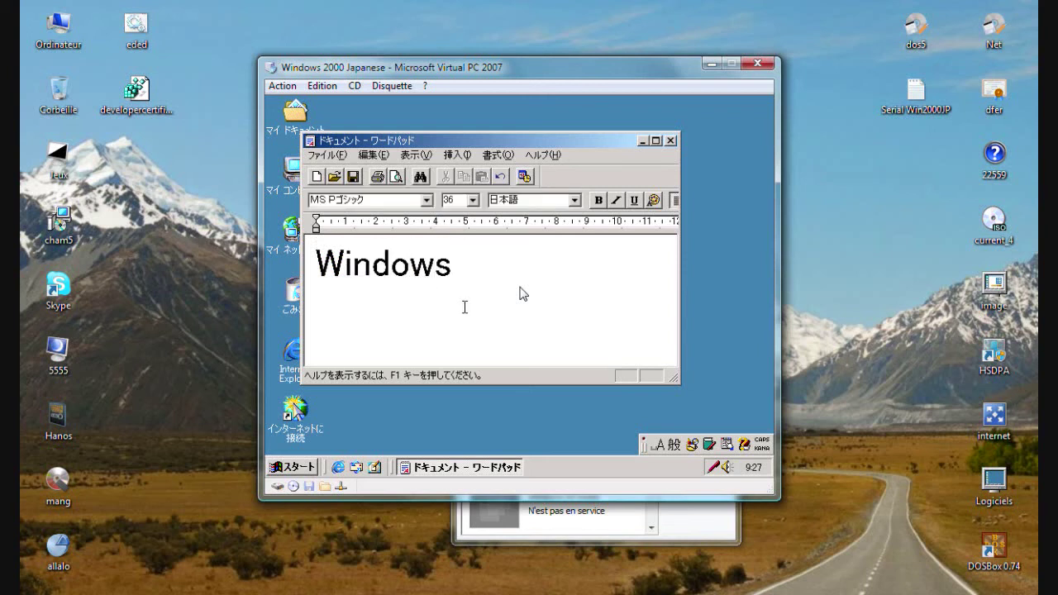
pyautogui.write('2000')
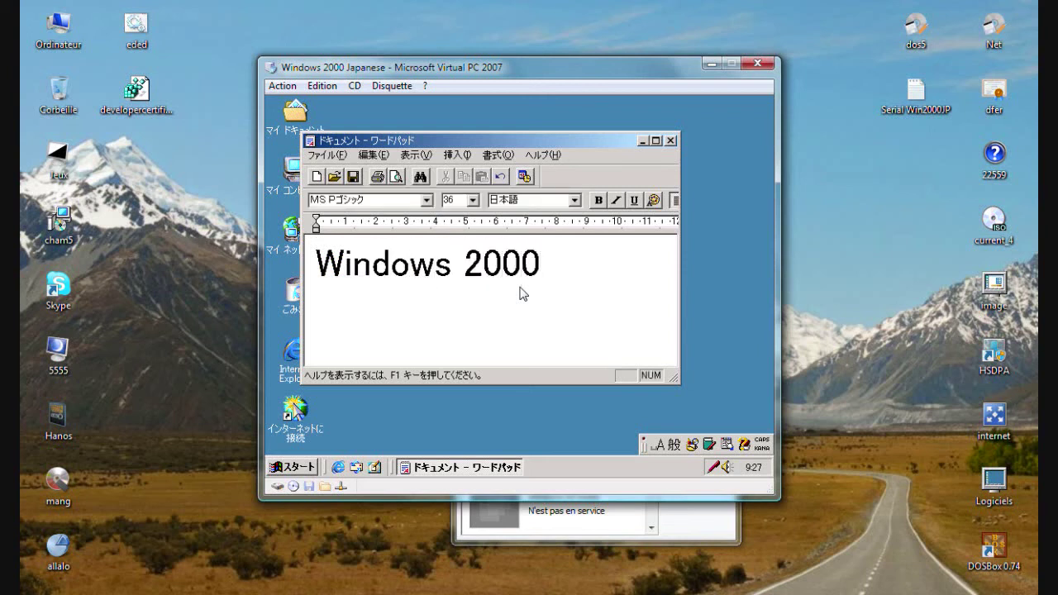
pyautogui.write(' J')
pyautogui.press('BackSpace')
pyautogui.write('is')
pyautogui.press('BackSpace')
pyautogui.write('nstalled successfully')
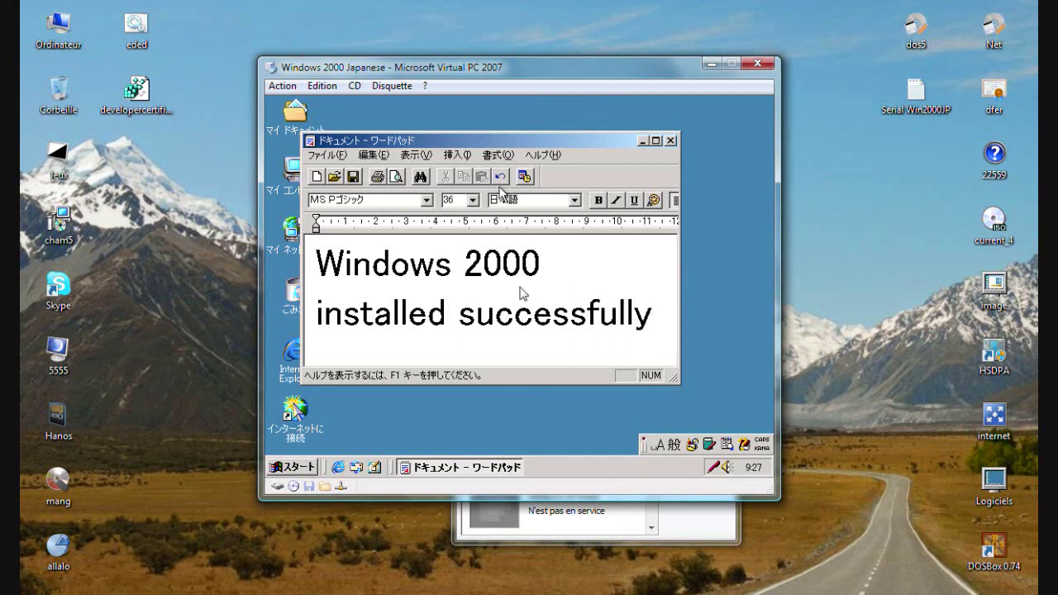
pyautogui.click(655, 140)
pyautogui.write('on M')
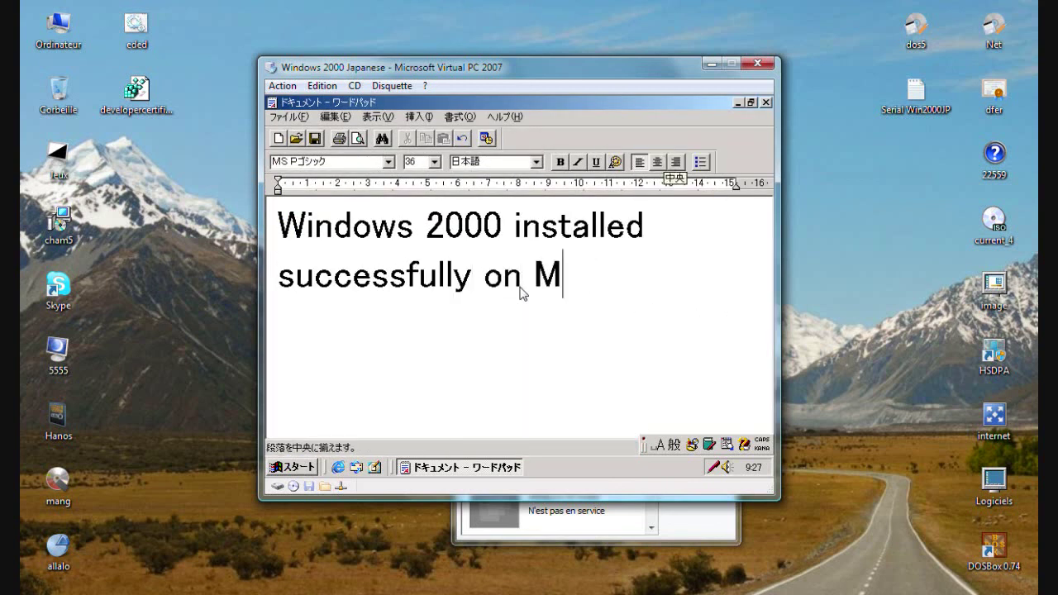
pyautogui.write('icrosoft Virtual PC ')
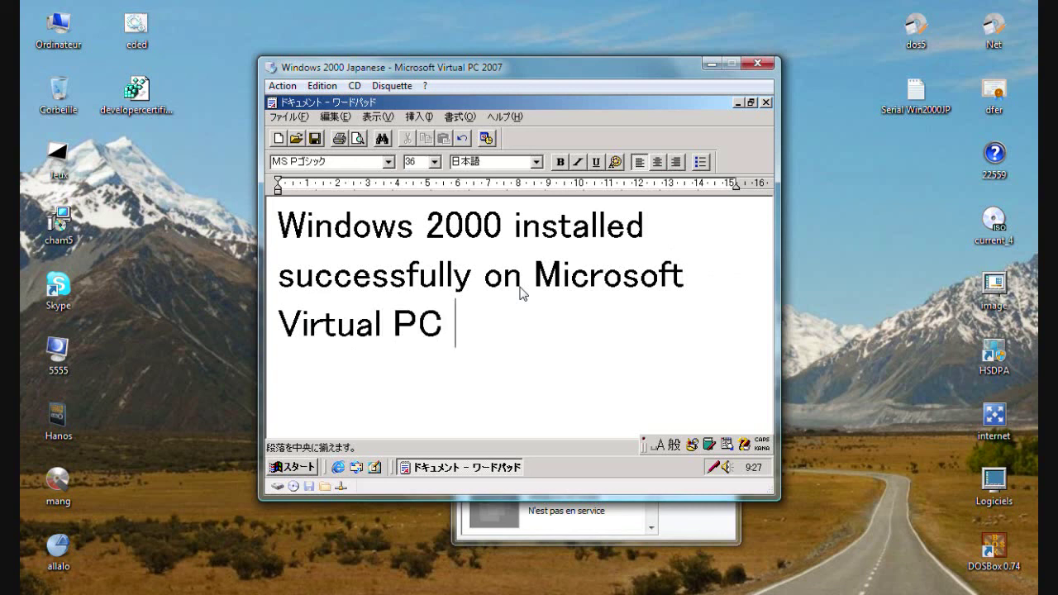
pyautogui.write('2007')
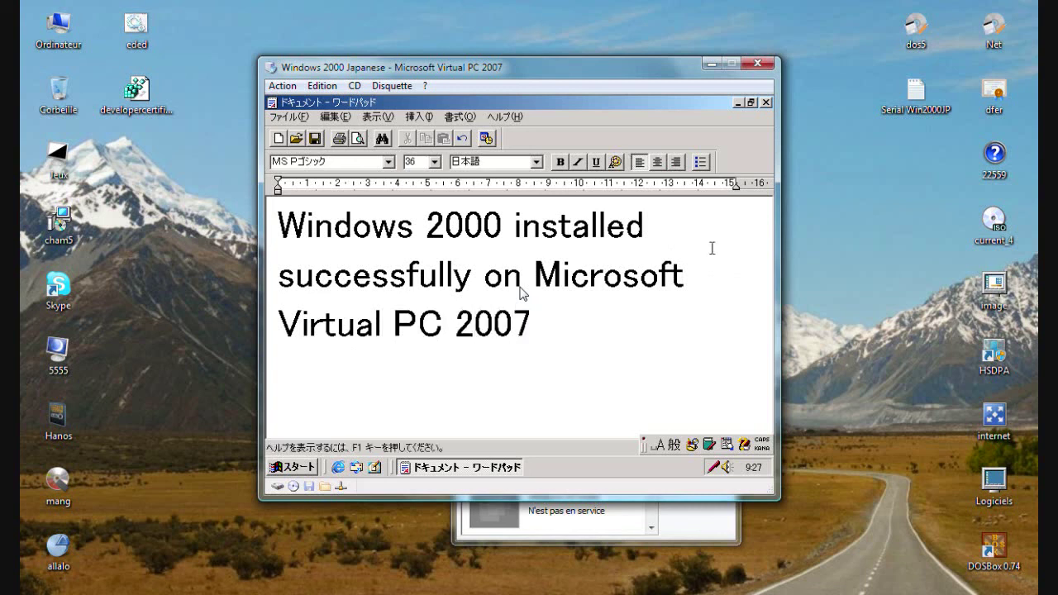
# Step: Clear all the WordPad text and check WordPad's version in About WordPad
pyautogui.hotkey('ctrl', 'a')
pyautogui.press('Delete')
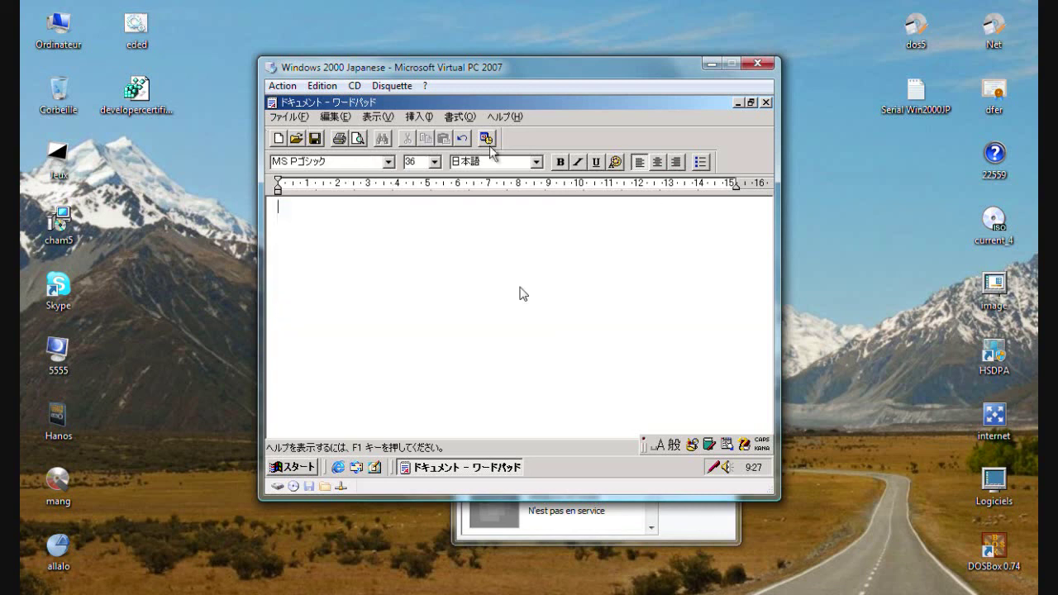
pyautogui.click(513, 118)
pyautogui.click(527, 153)
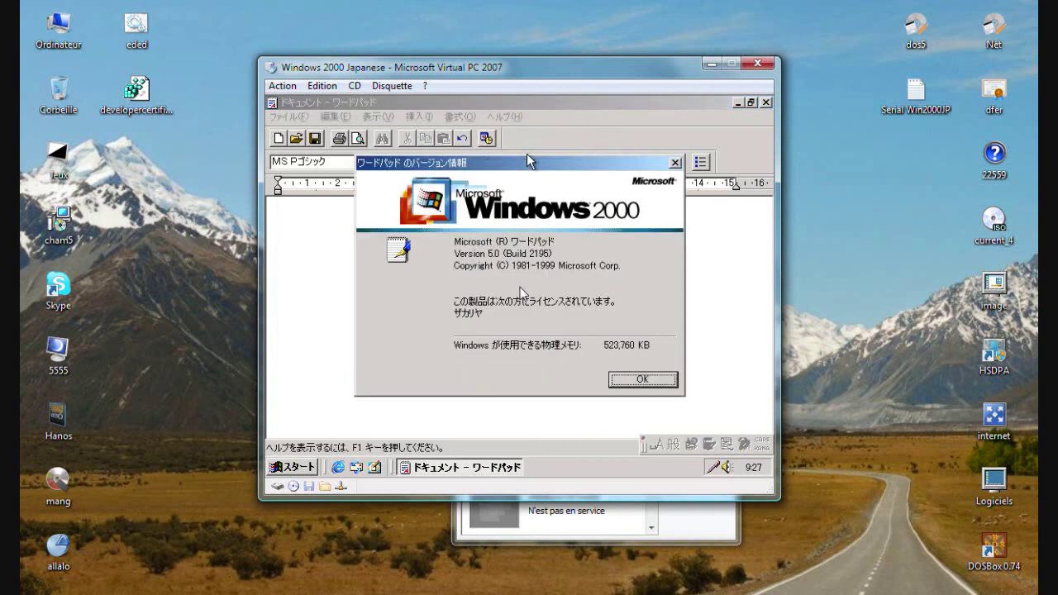
pyautogui.click(657, 379)
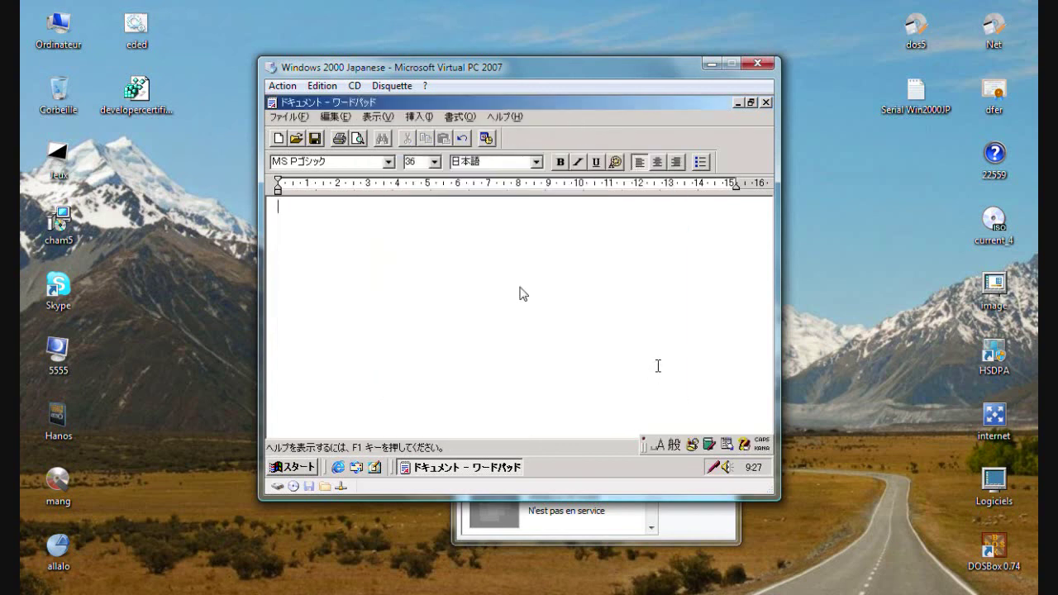
# Step: Type the goodbye note 'Thank you for watching and' with 'Good bye 1' on the next line
pyautogui.write('Thaml')
pyautogui.press('BackSpace')
pyautogui.press('BackSpace')
pyautogui.write('nk you for wath')
pyautogui.press('BackSpace')
pyautogui.write('ching ')
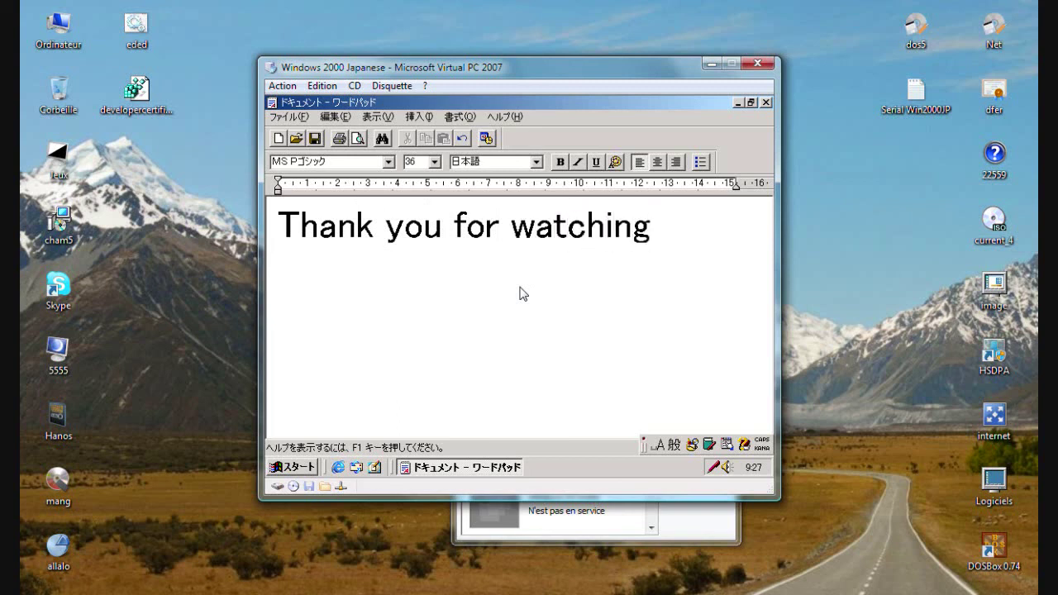
pyautogui.write('and')
pyautogui.press('Return')
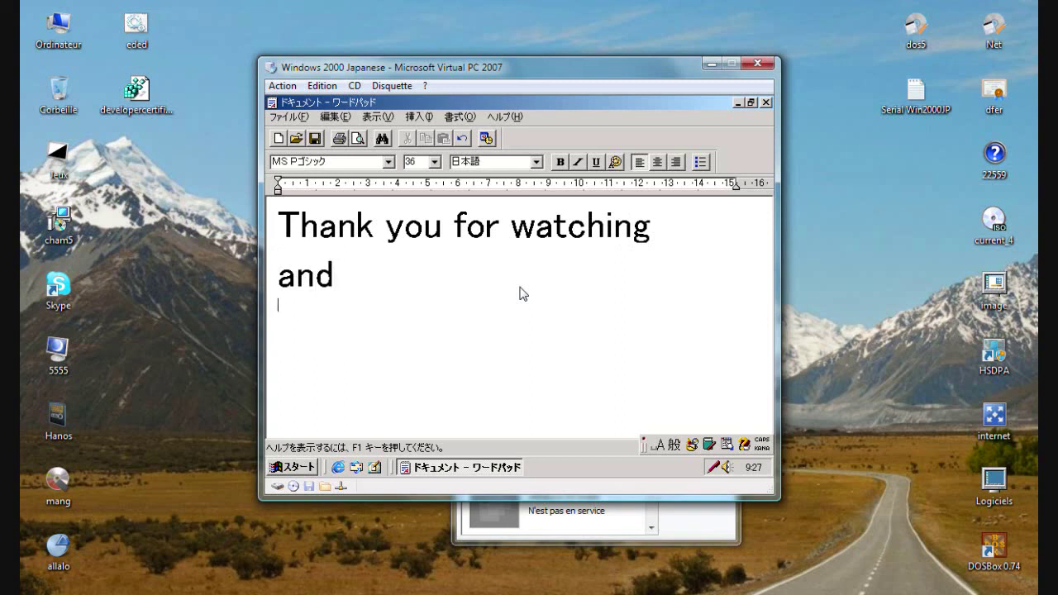
pyautogui.write('Good b')
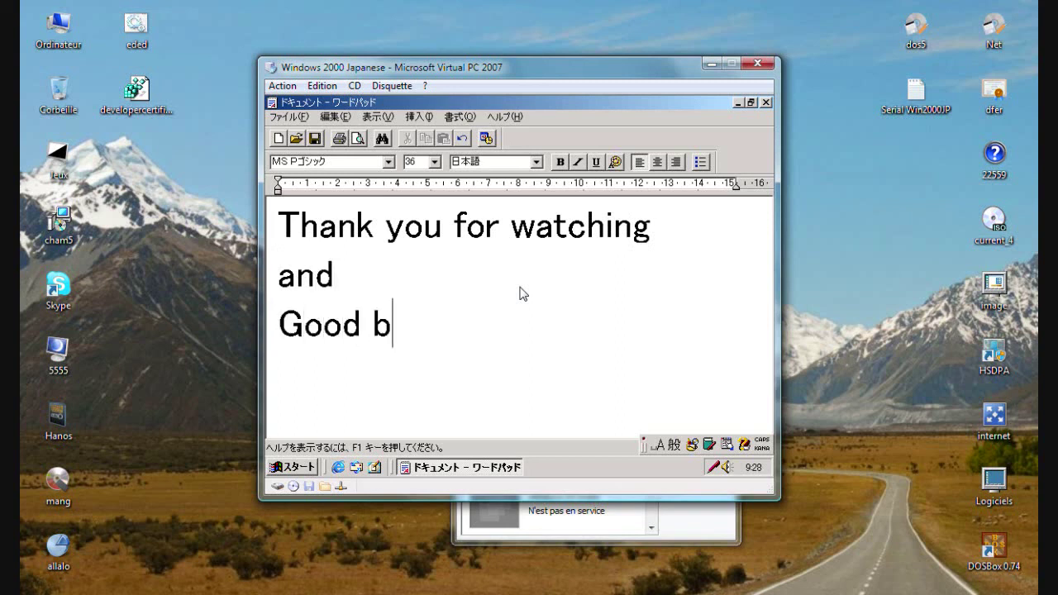
pyautogui.write('ye 1')
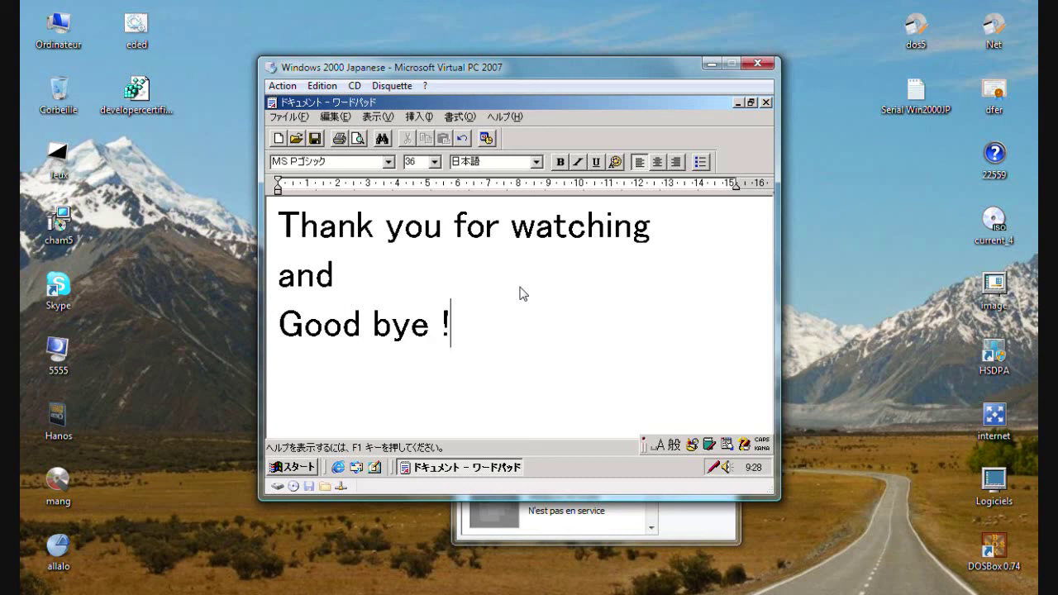
# Step: Close WordPad discarding the note, then shut down Windows 2000 from the Start menu
pyautogui.hotkey('alt', 'F4')
pyautogui.click(523, 300)
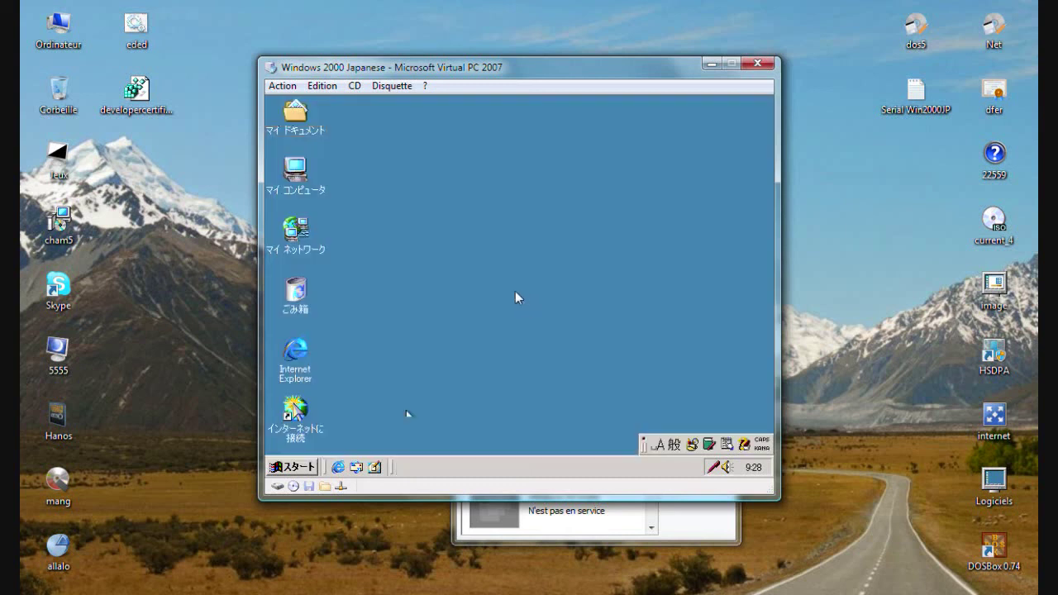
pyautogui.hotkey('ctrl', 'Escape')
pyautogui.press('Up')
pyautogui.press('Return')
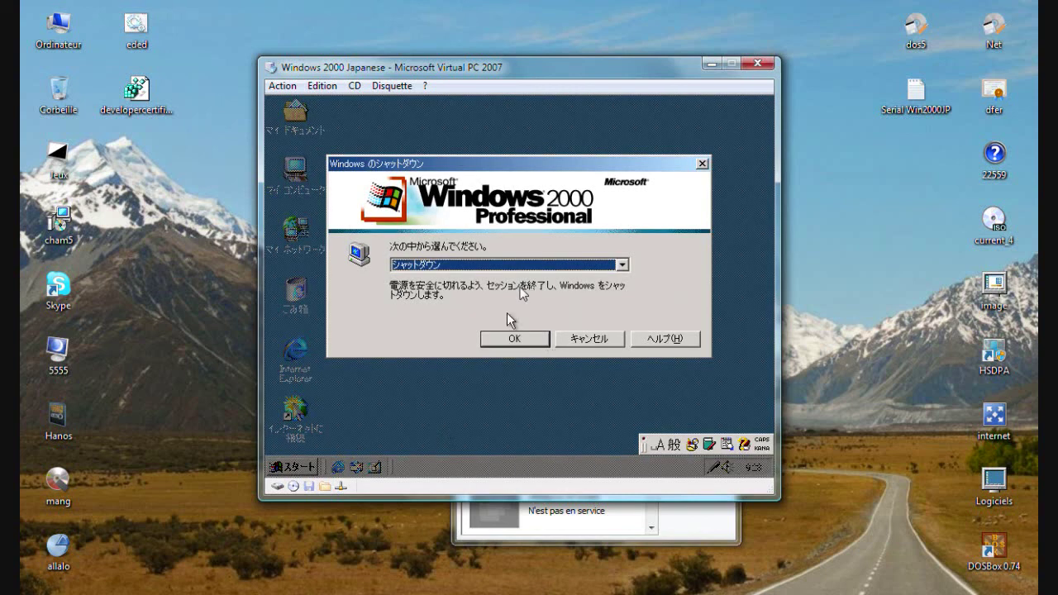
pyautogui.click(507, 337)
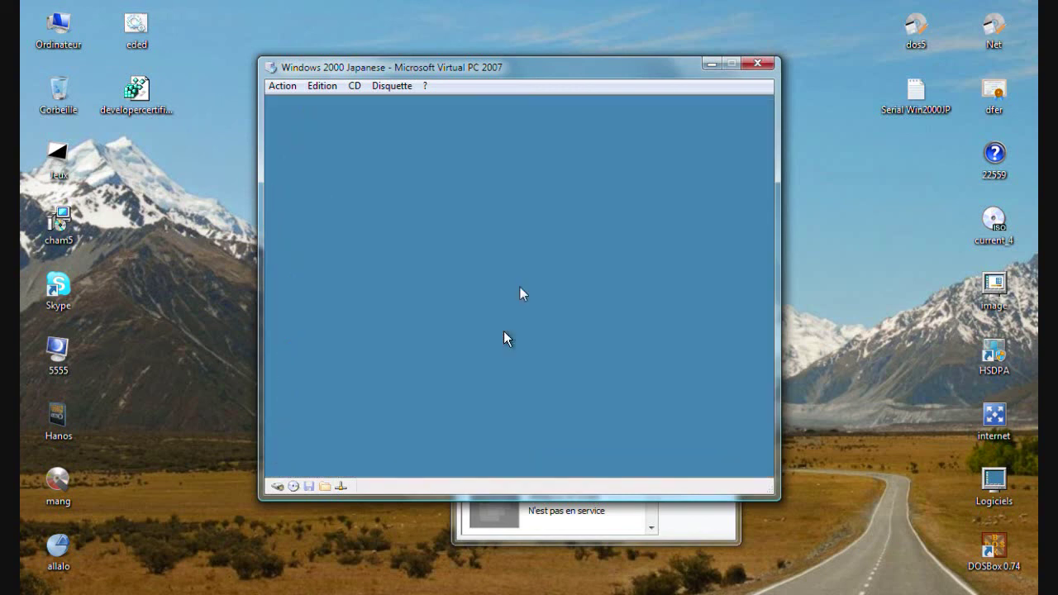